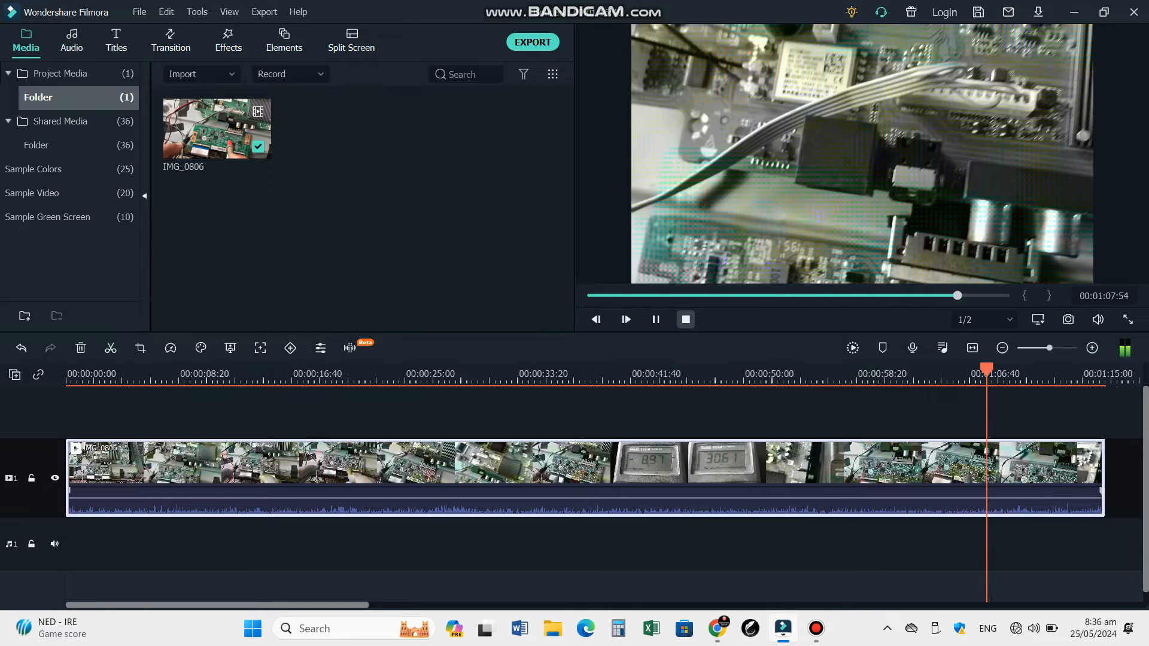
- Stop playback of the distorted clip and reset the playhead to 00:00:00
left_click(686, 319)
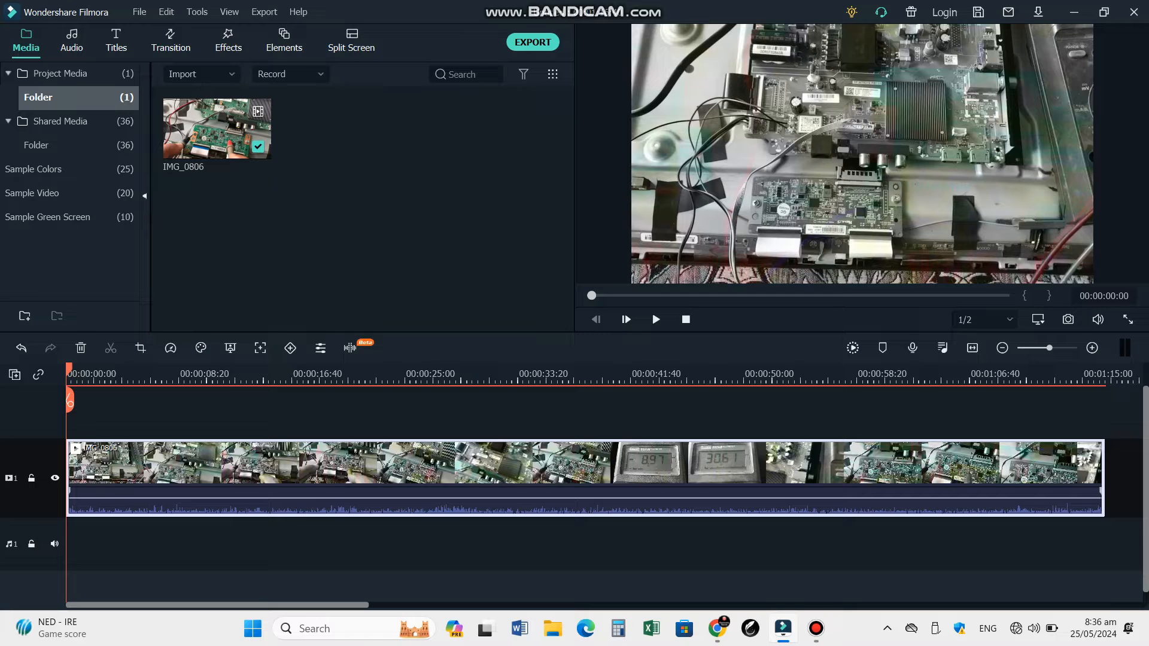
- Reach the Performance page of Filmora's Preferences via the File menu
left_click(197, 11)
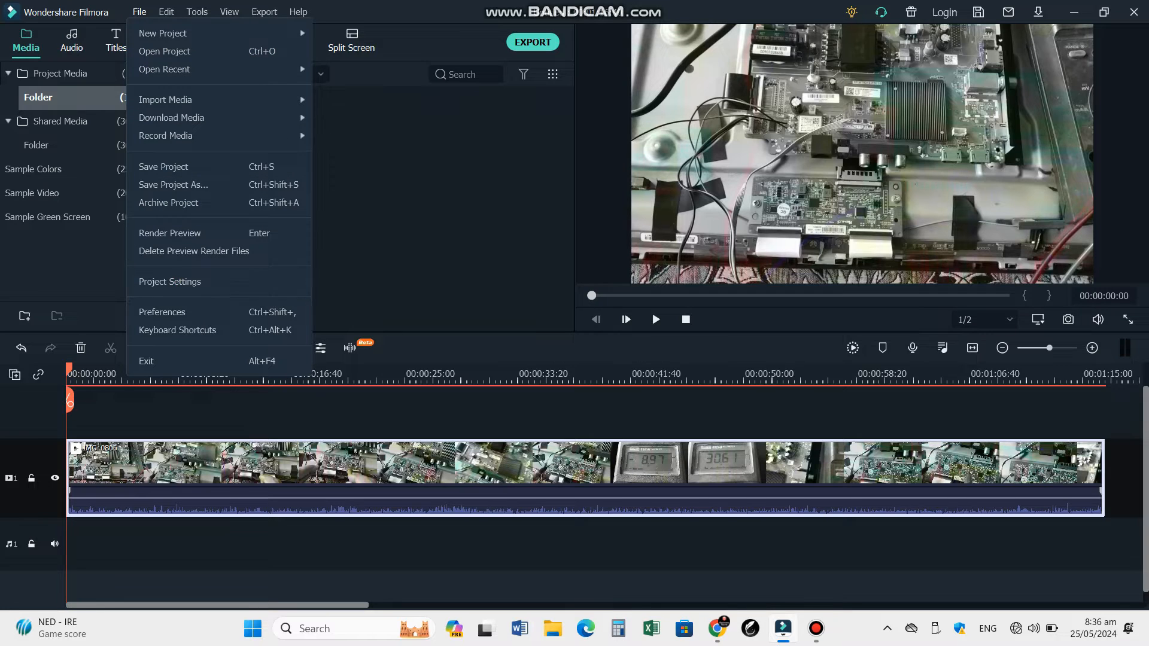
left_click(162, 312)
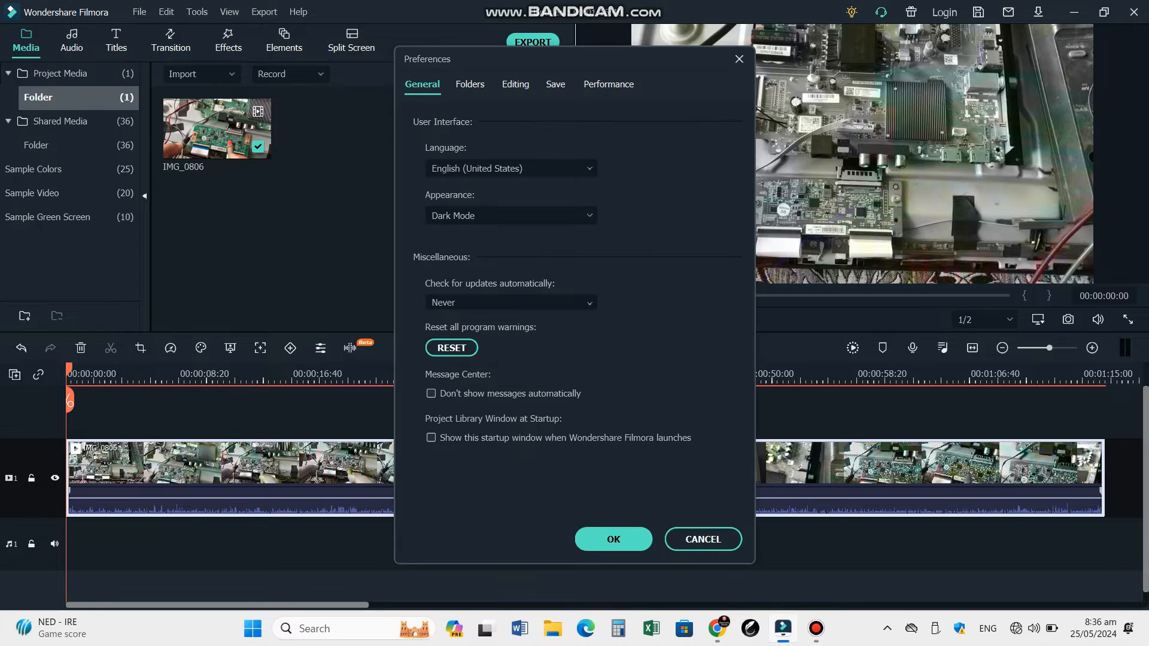
left_click(470, 84)
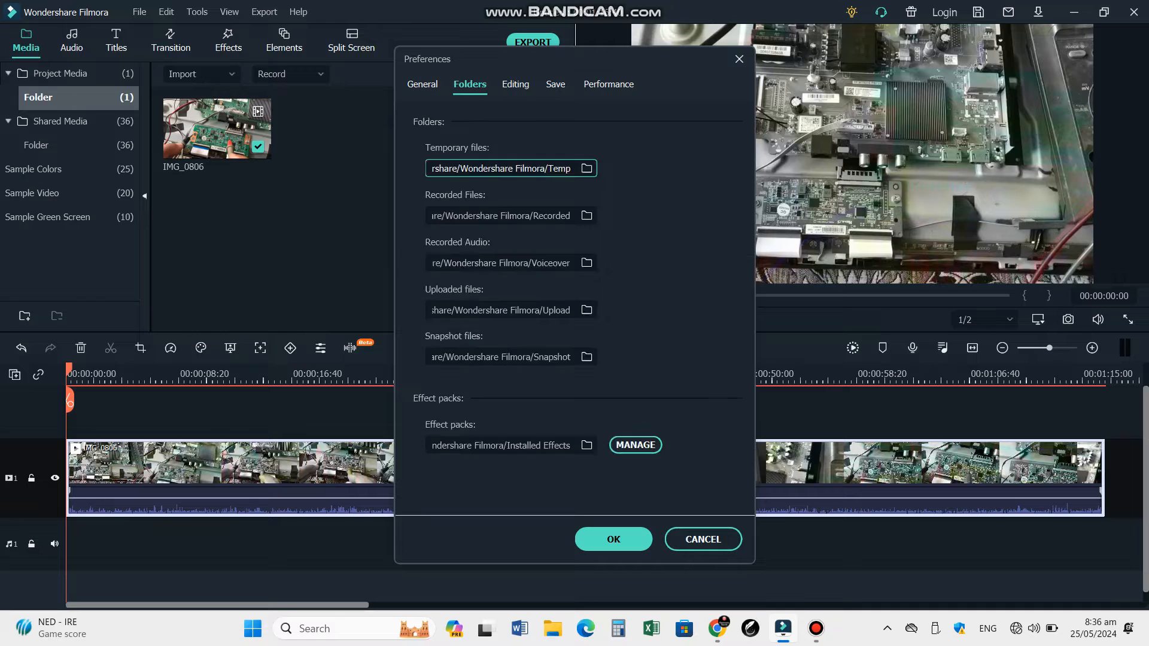
left_click(516, 83)
left_click(555, 83)
left_click(609, 83)
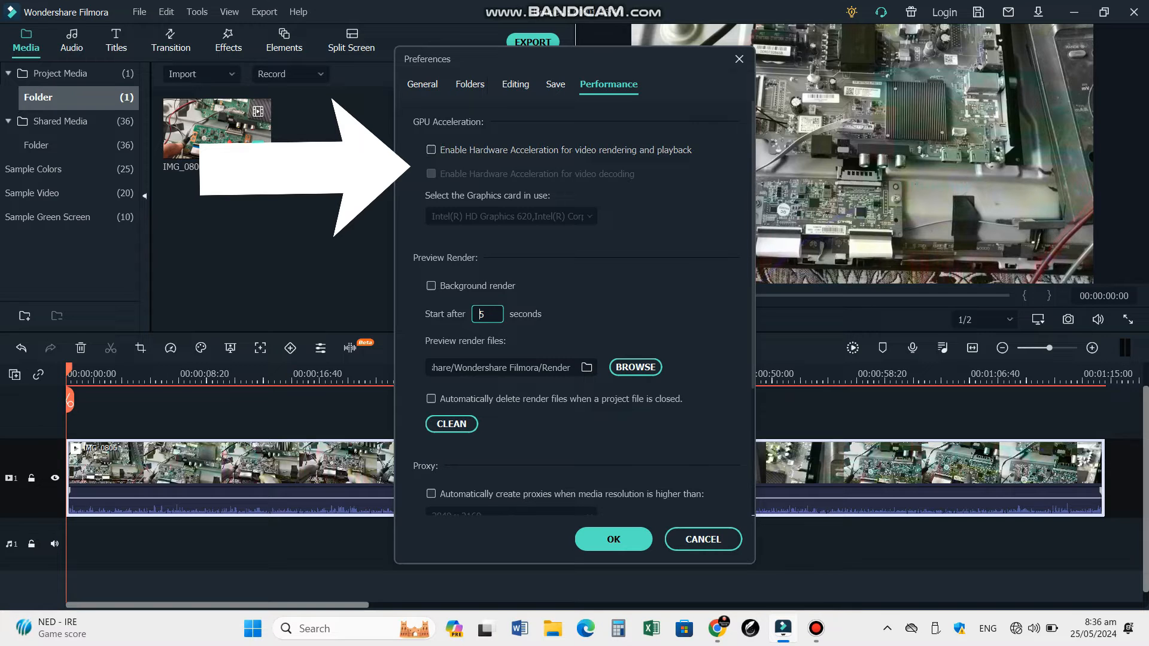
- Enable hardware acceleration for rendering/playback and for video decoding, and apply
left_click(431, 150)
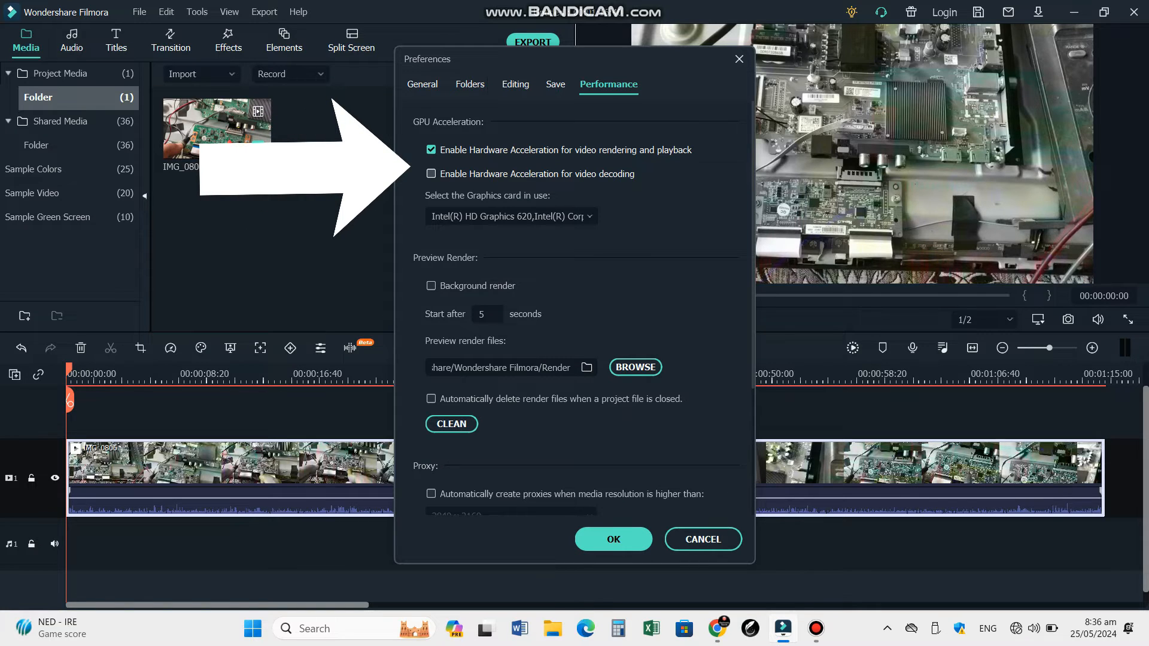
left_click(430, 173)
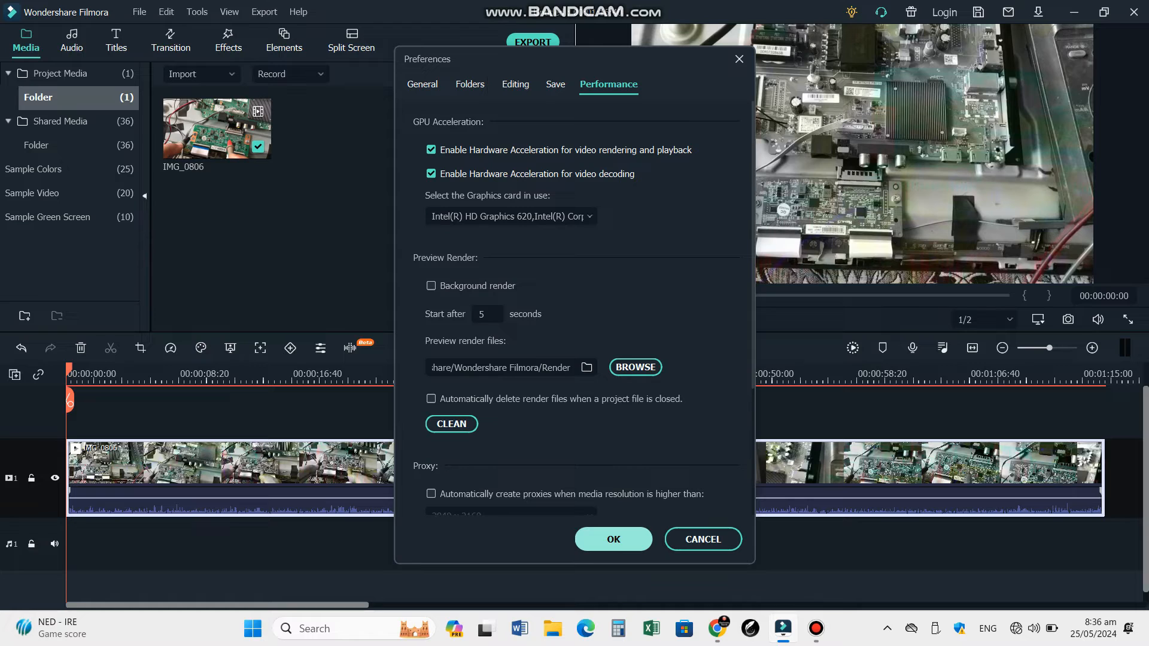
left_click(613, 539)
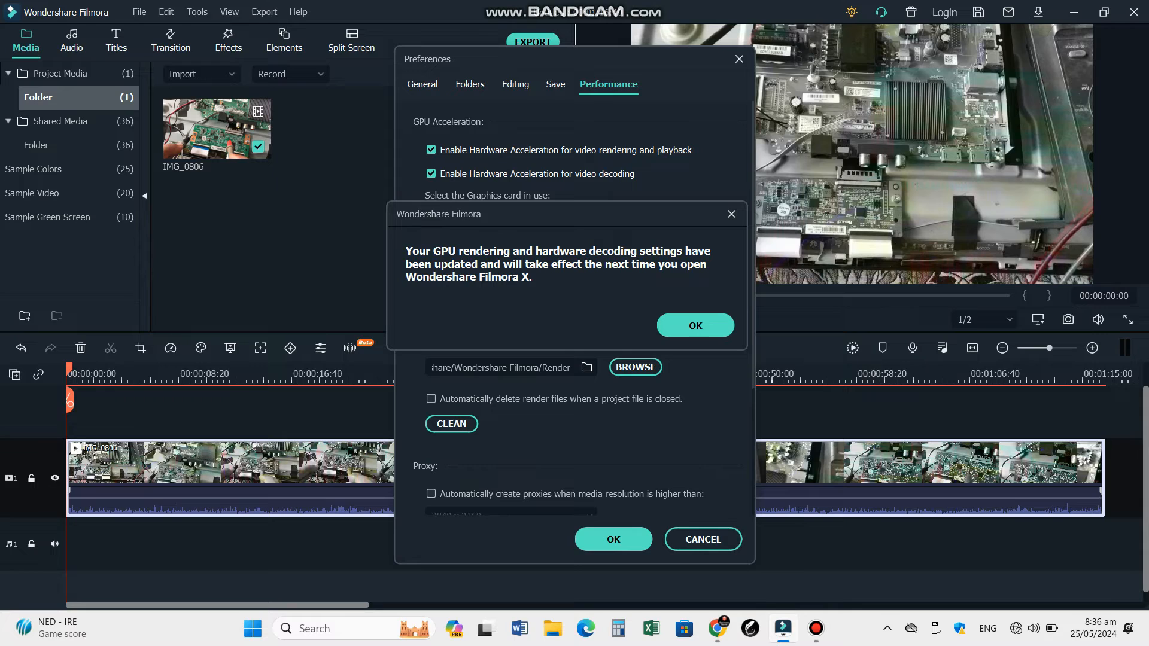
- Dismiss the restart notice, quit Filmora declining export and save, and relaunch it
left_click(696, 324)
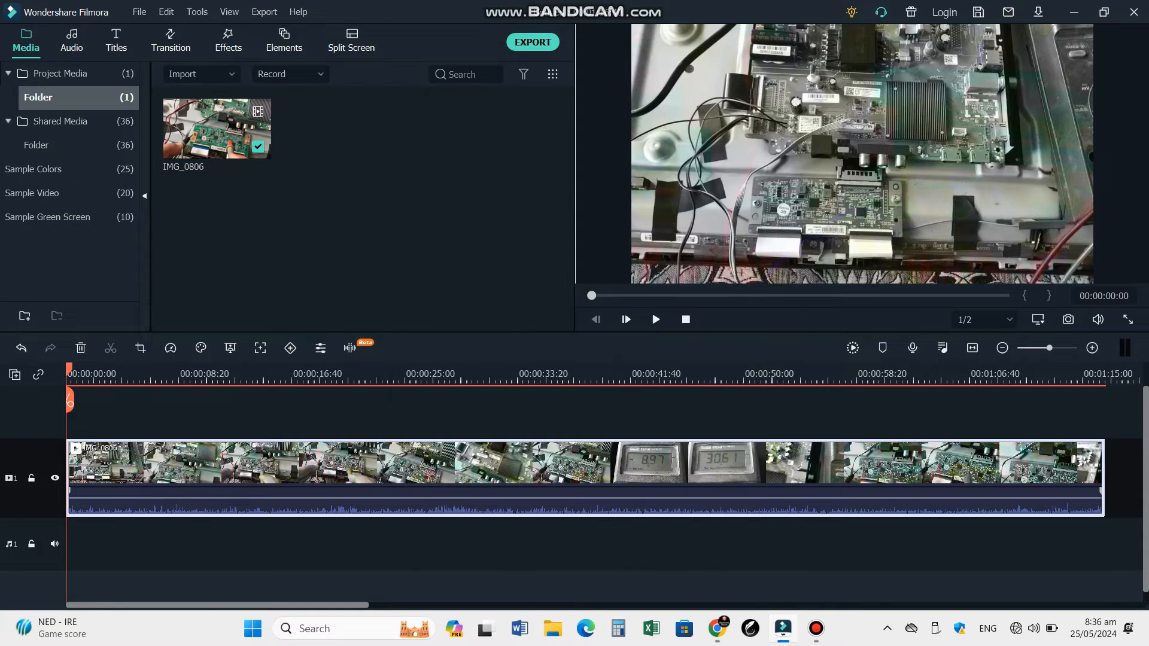
left_click(1133, 12)
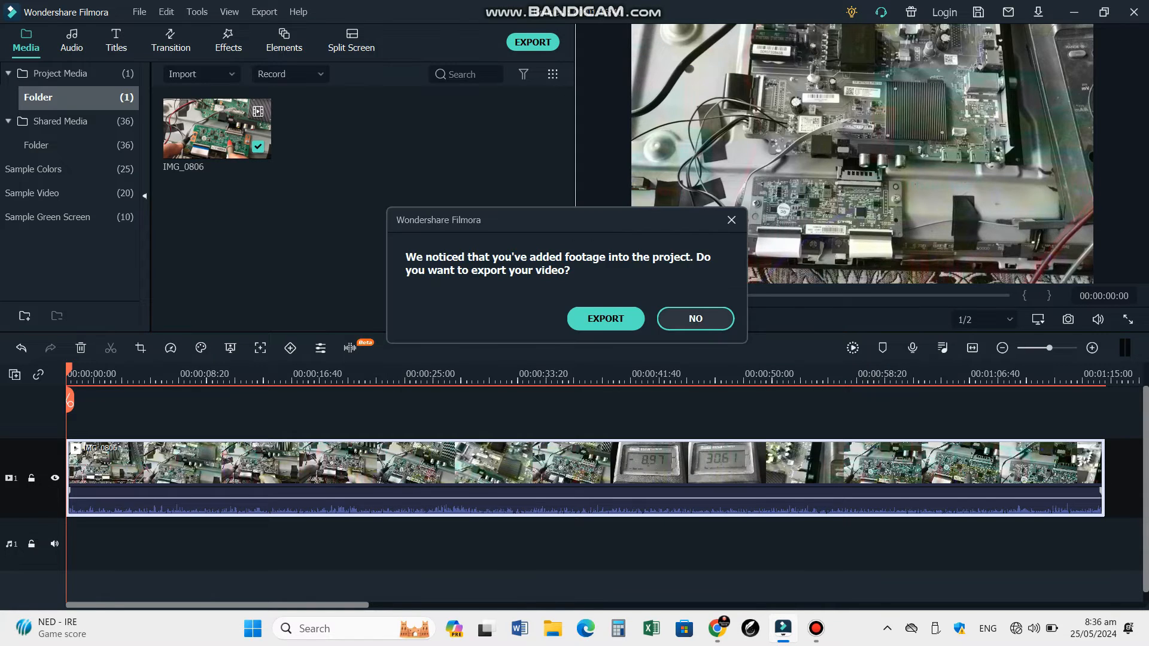
left_click(692, 317)
left_click(694, 312)
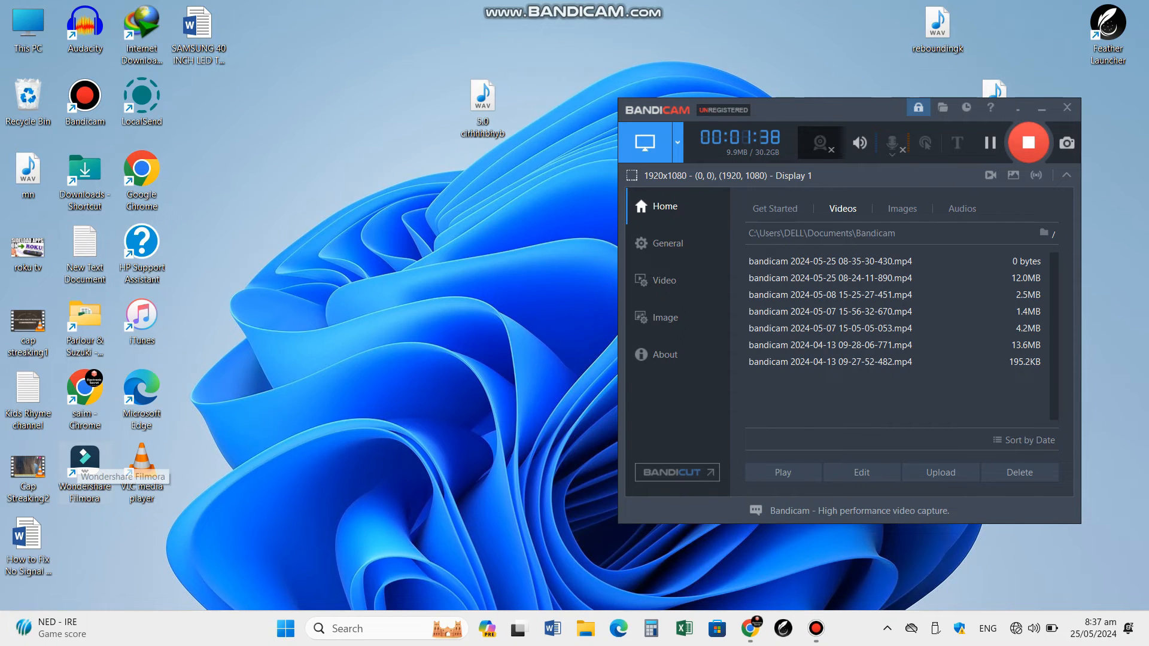
double_click(85, 467)
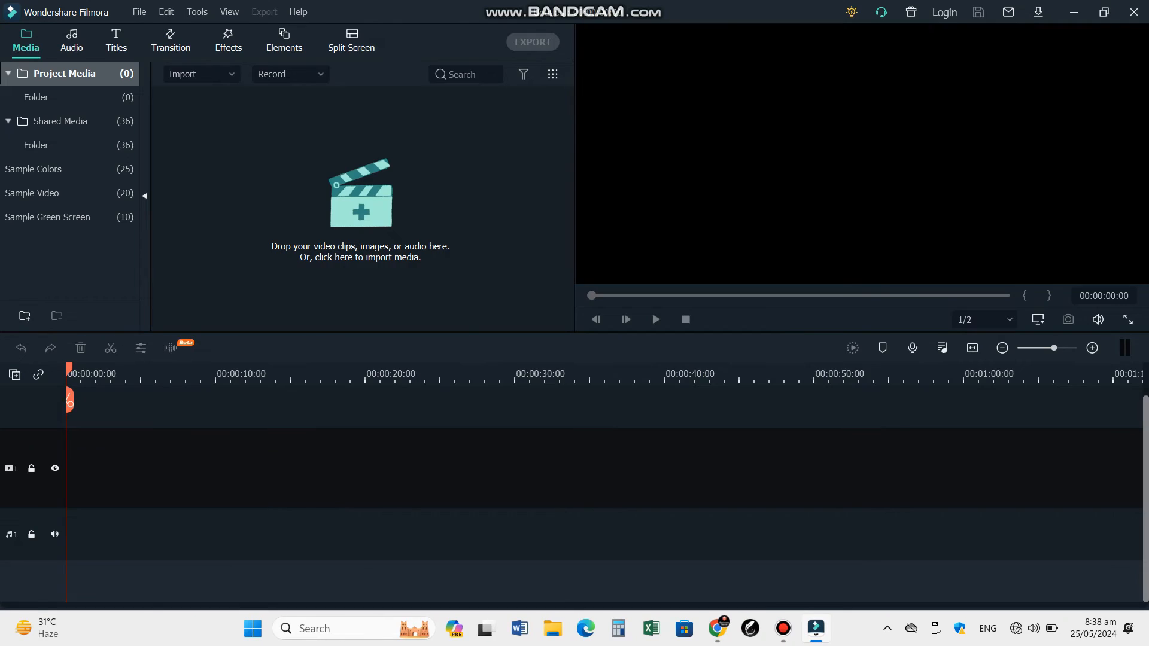
- Import IMG_0806 with Ctrl+I, place it on the timeline, accept the mismatch prompt and start playback
key("ctrl+i")
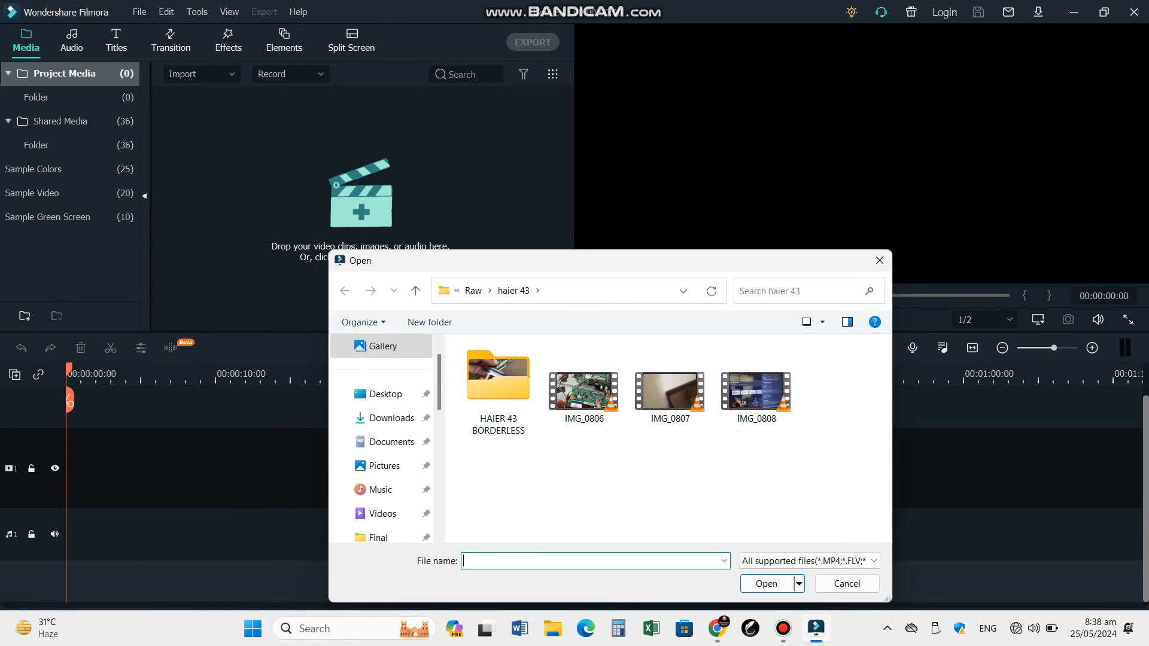
double_click(583, 394)
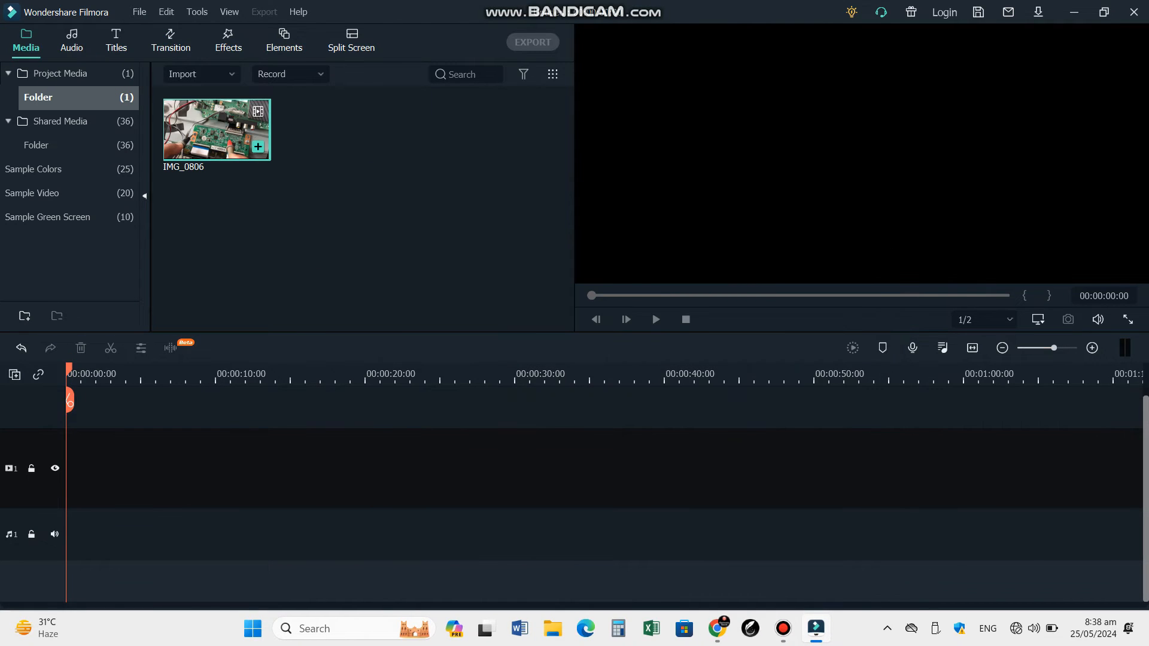
left_click(259, 147)
left_click(471, 340)
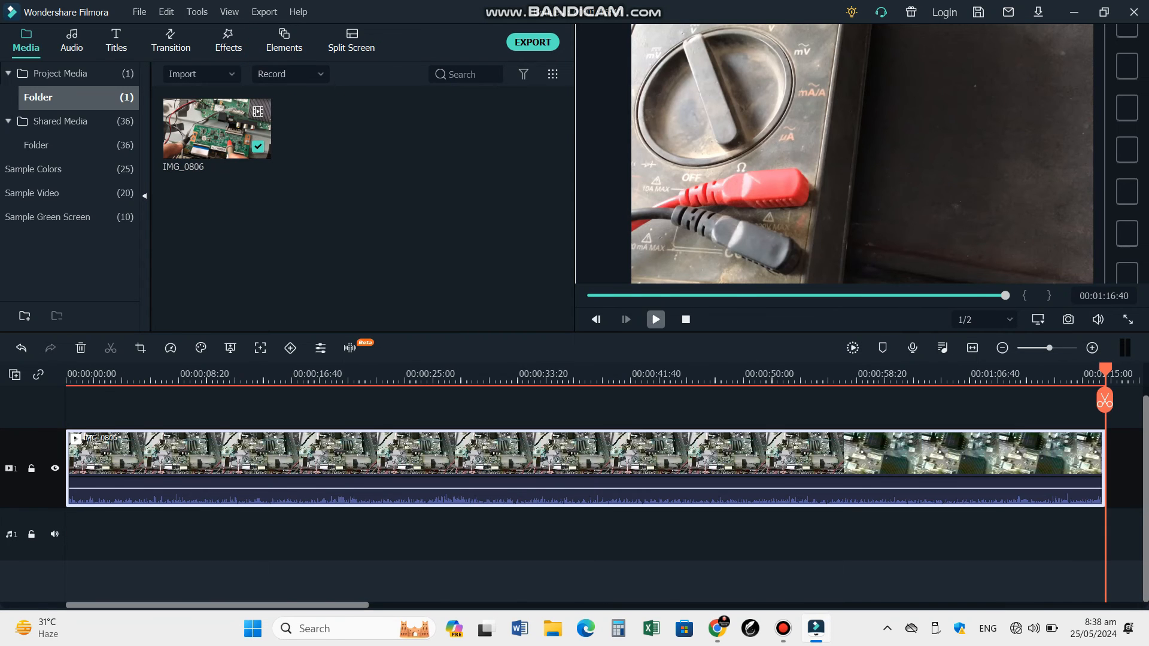
key("space")
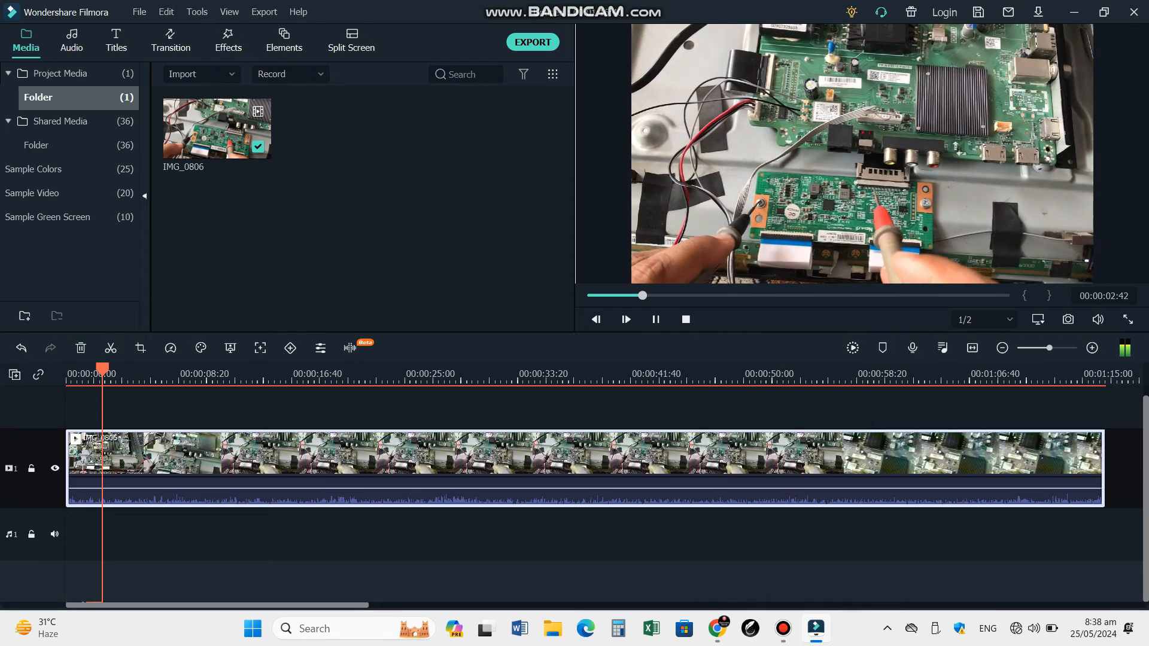
- Jump playback to about 18 and 28 seconds to confirm the colours now look normal
left_click(192, 373)
left_click(321, 373)
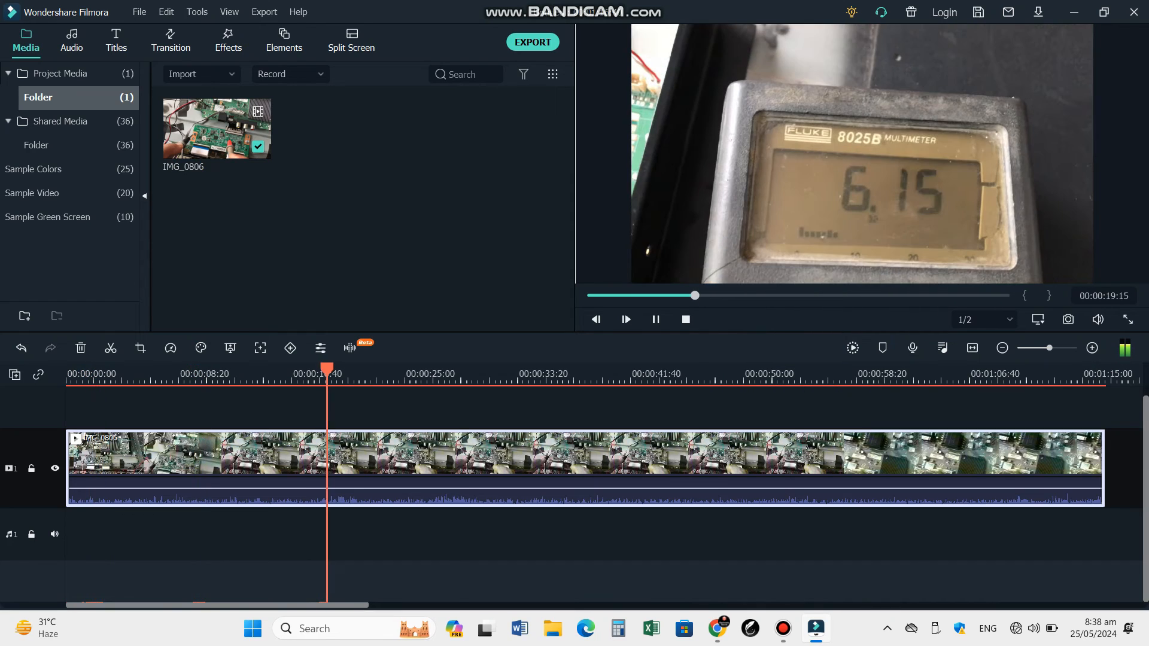
left_click(457, 373)
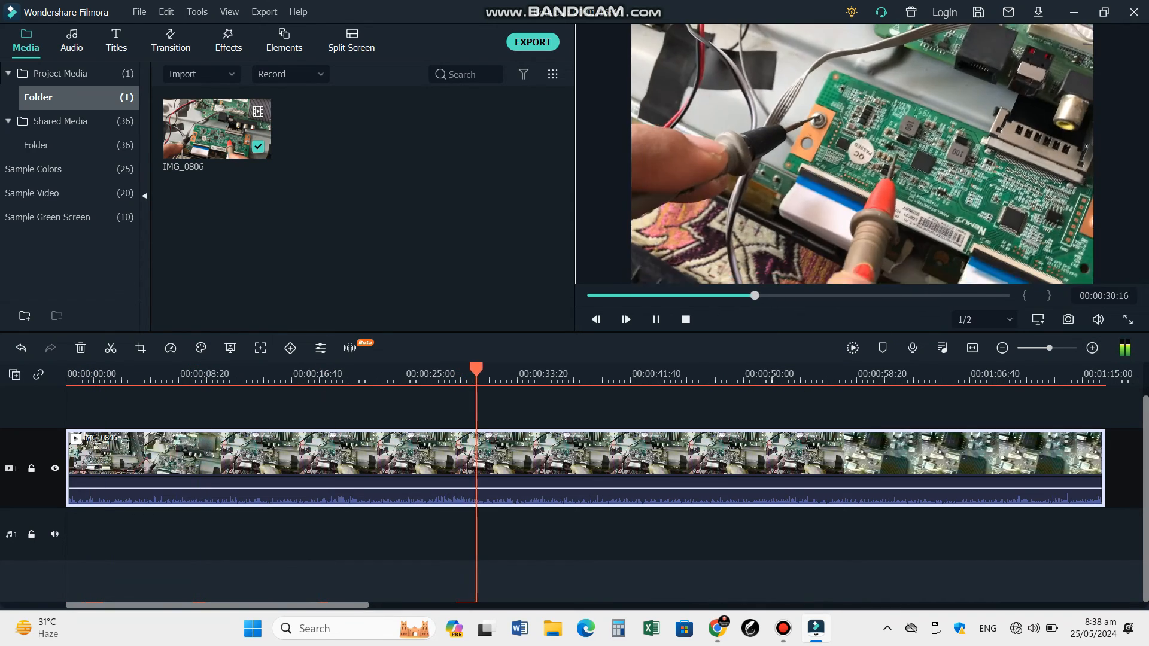